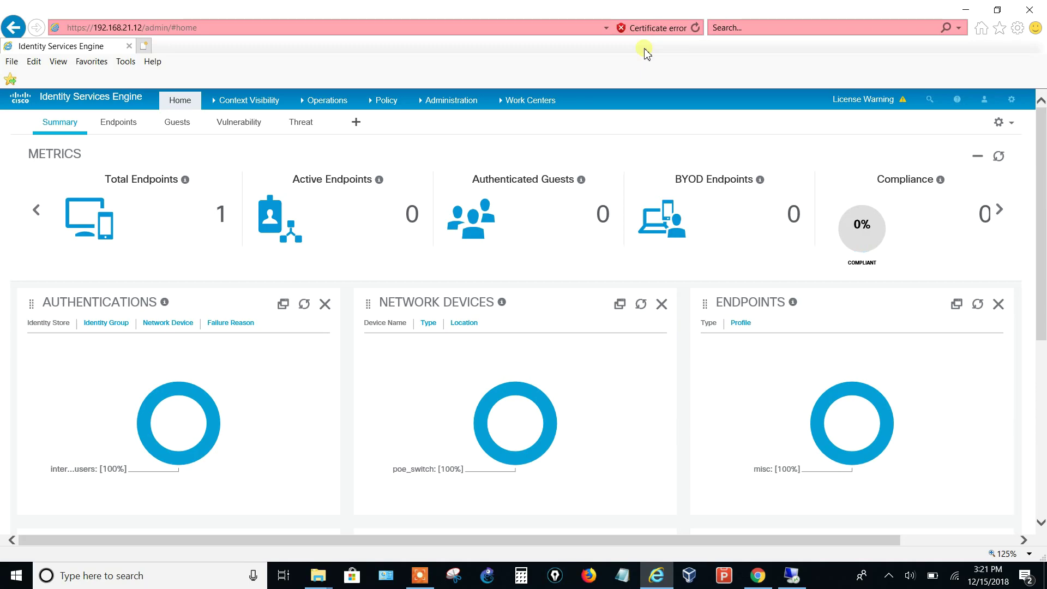
Go to Administration > System > Maintenance to show the six installed patches
left_click(458, 101)
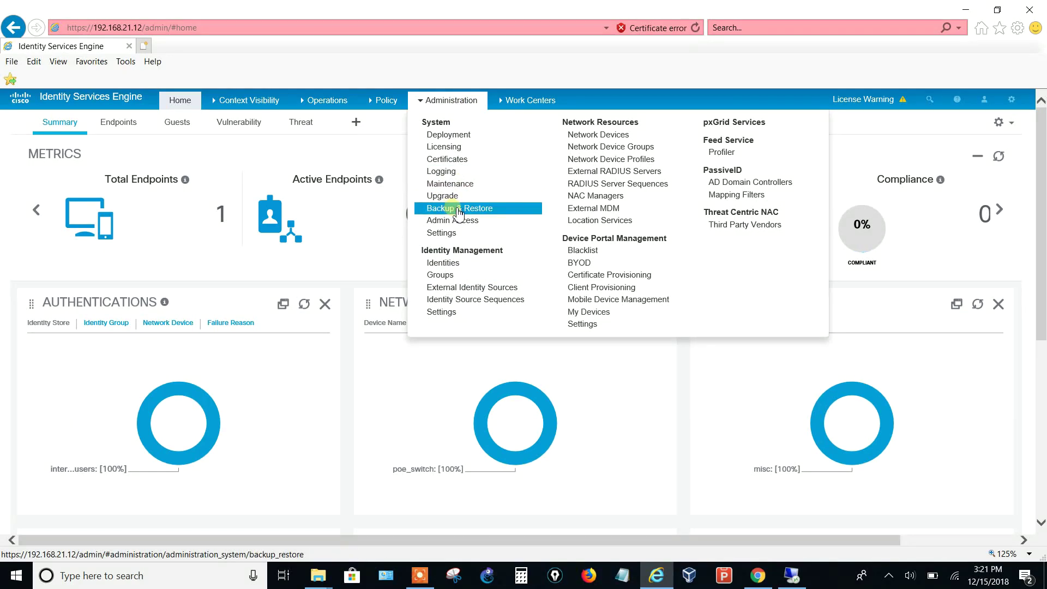
left_click(452, 184)
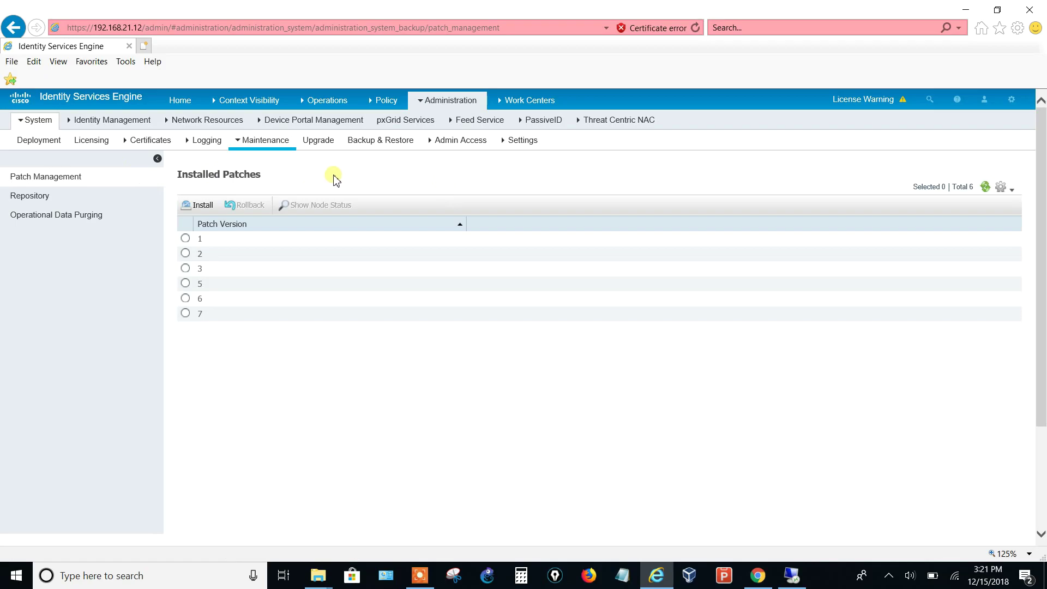
Add a repository named BACKUP using FTP, server 192.168.21.11, path /
left_click(48, 202)
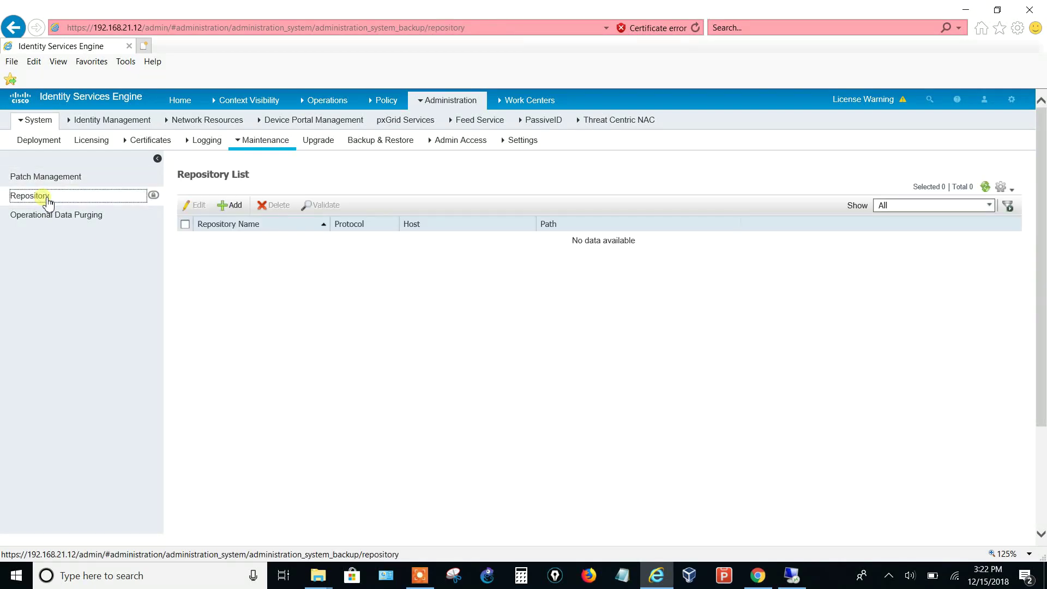
left_click(231, 205)
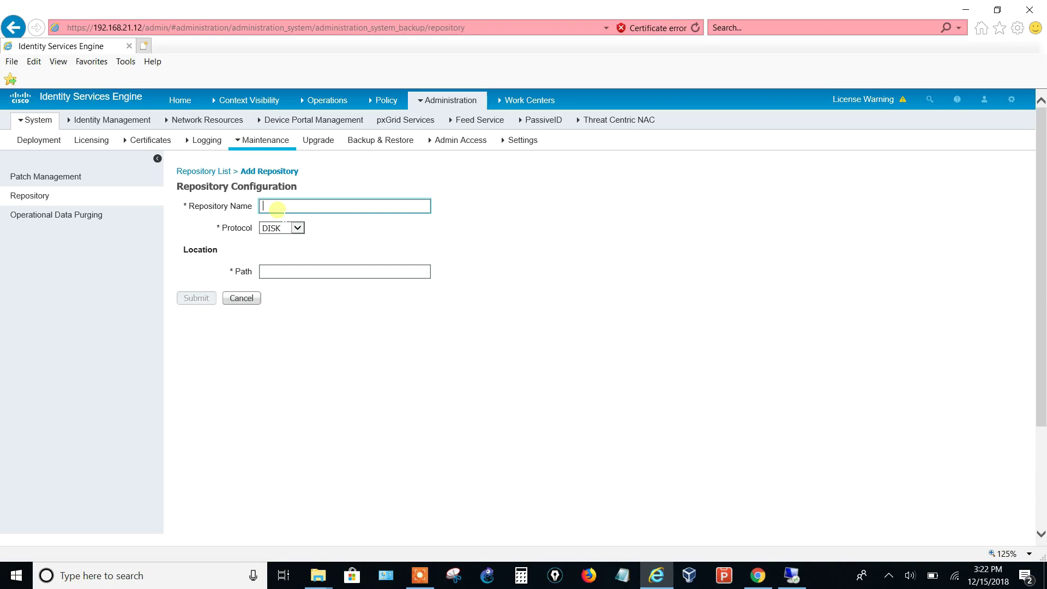
type("BACKUP")
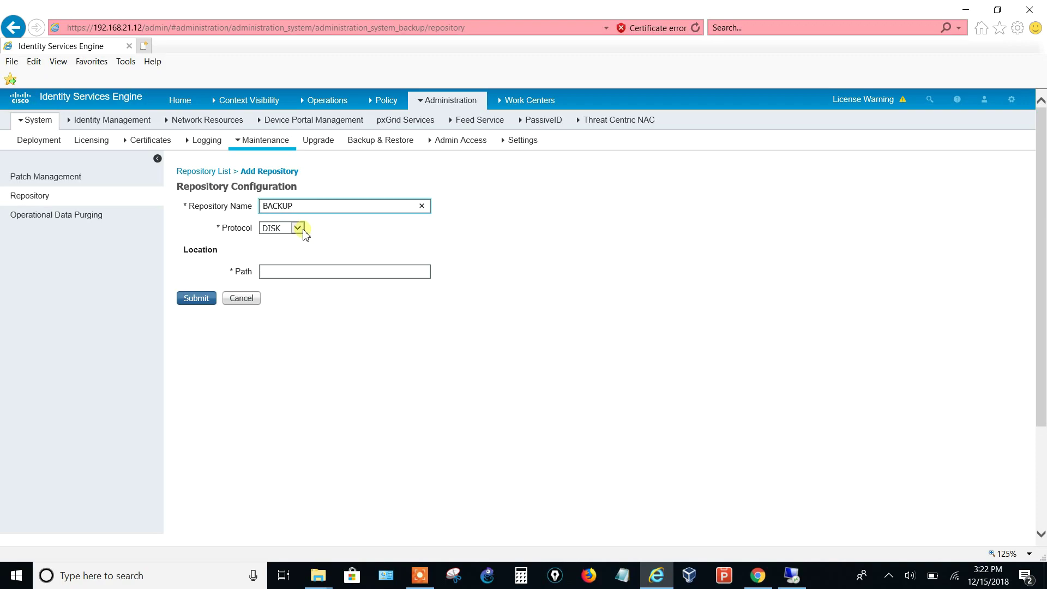
left_click(298, 228)
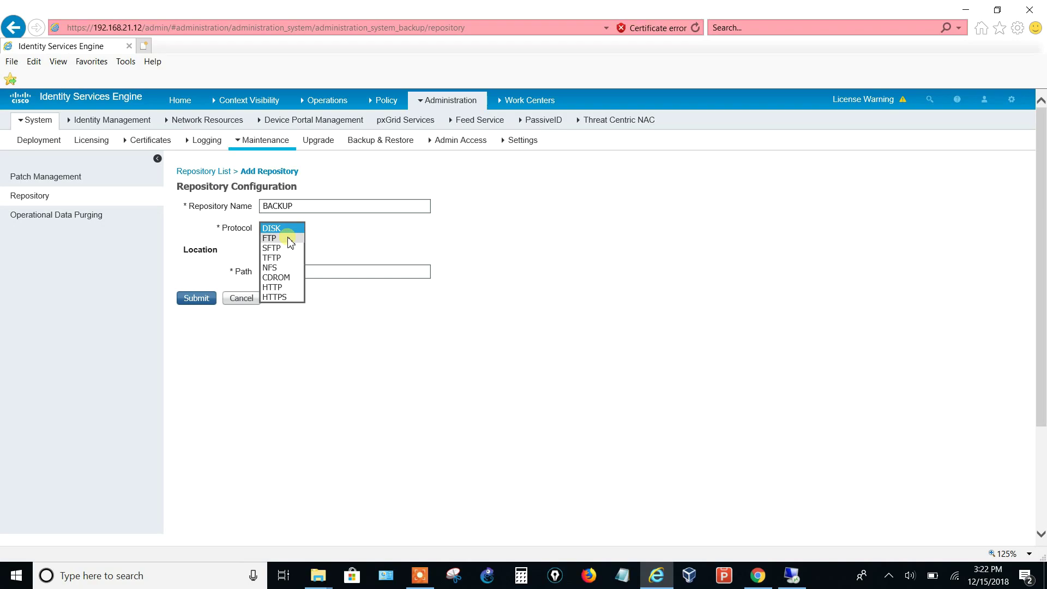
left_click(289, 238)
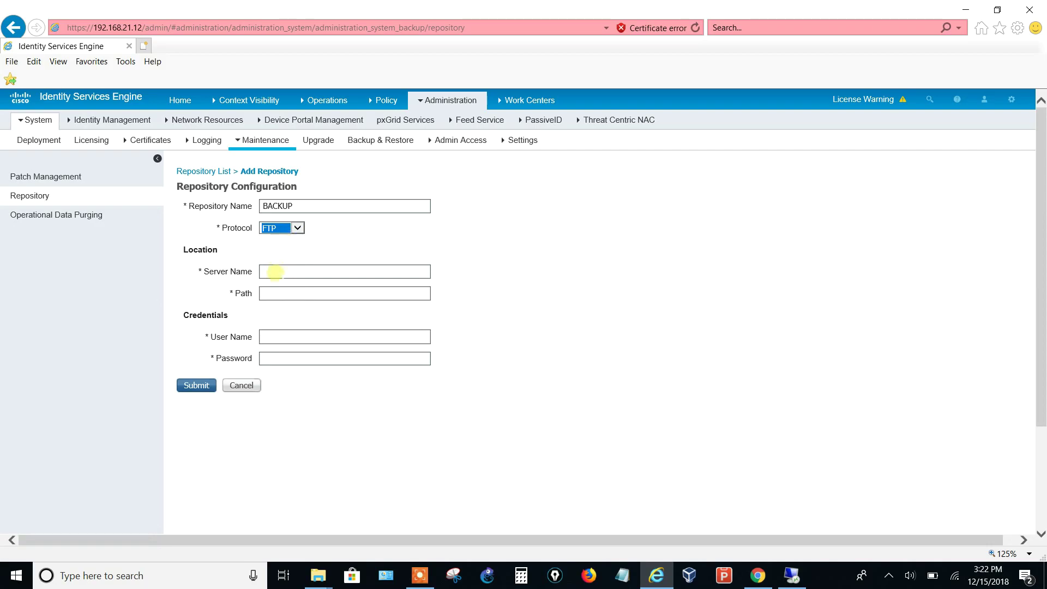
left_click(275, 272)
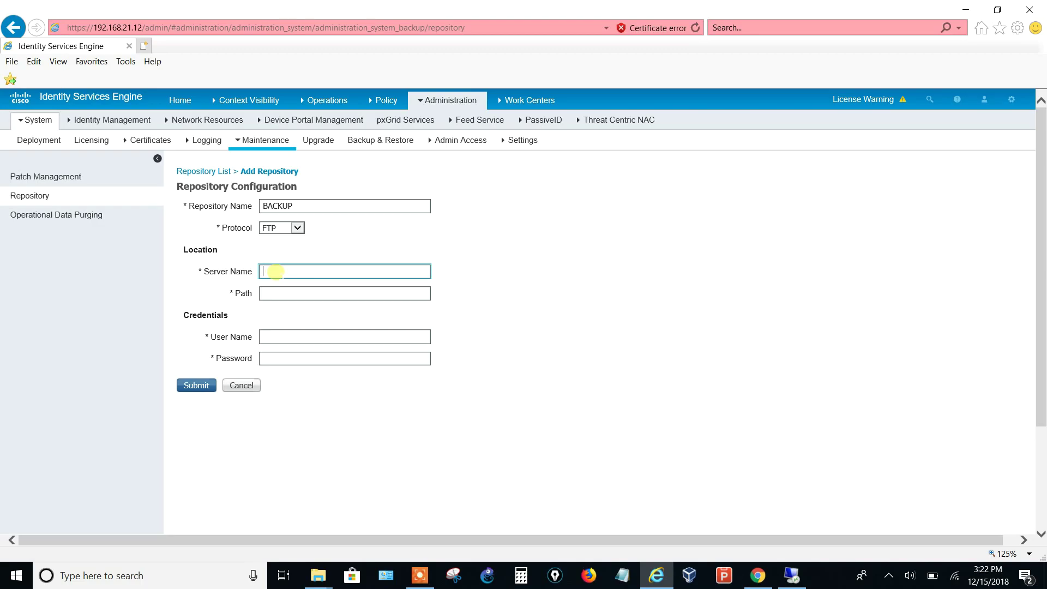
type("192.168")
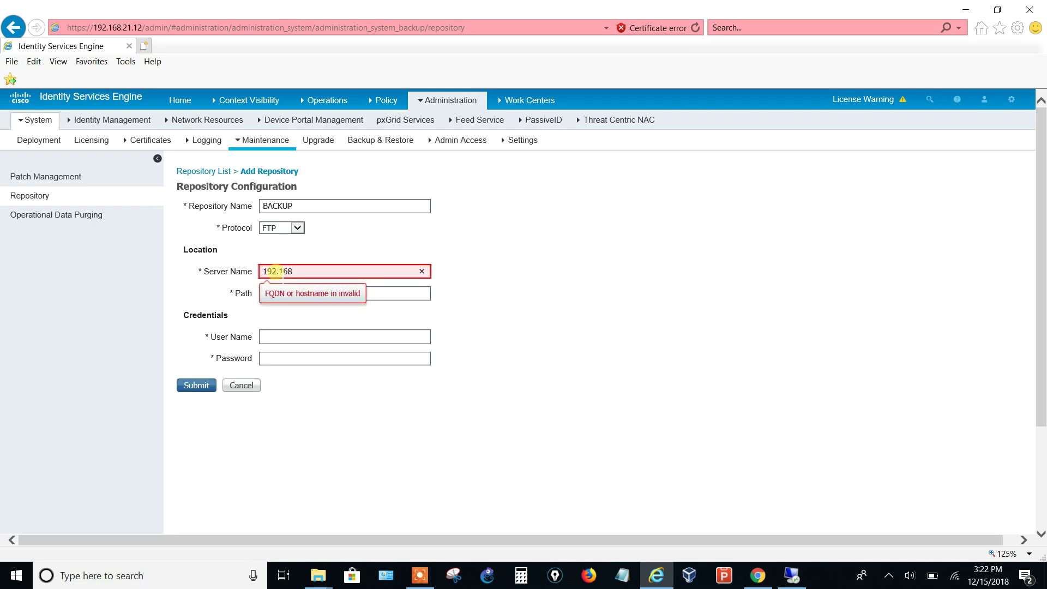
type(".21.11")
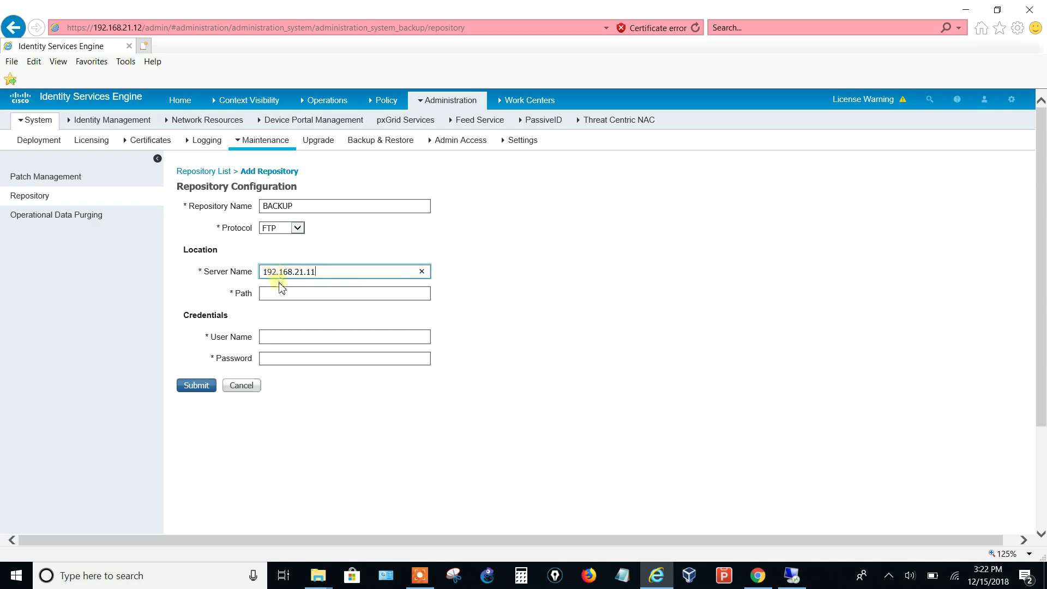
left_click(272, 294)
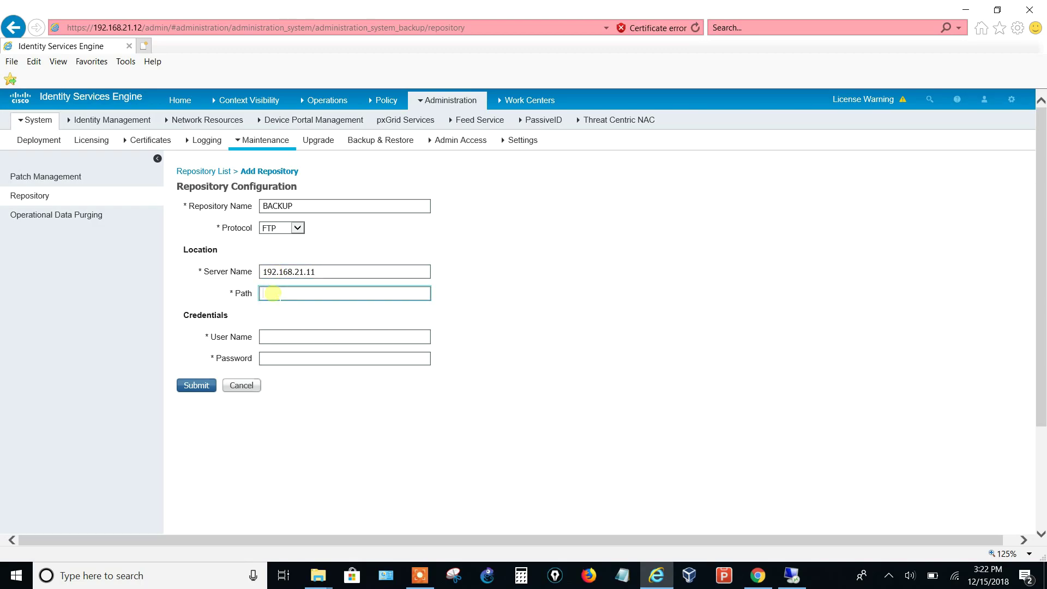
type("/")
In FileZilla Server's Users settings, confirm the user's Desktop shared folder and save with OK
left_click(792, 576)
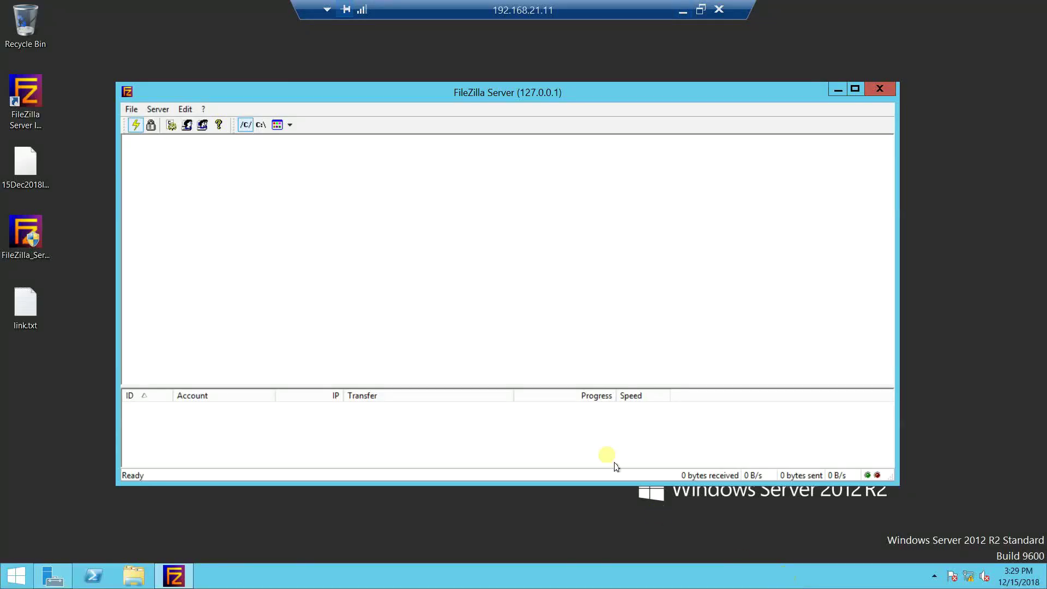
left_click_drag(504, 94, 557, 71)
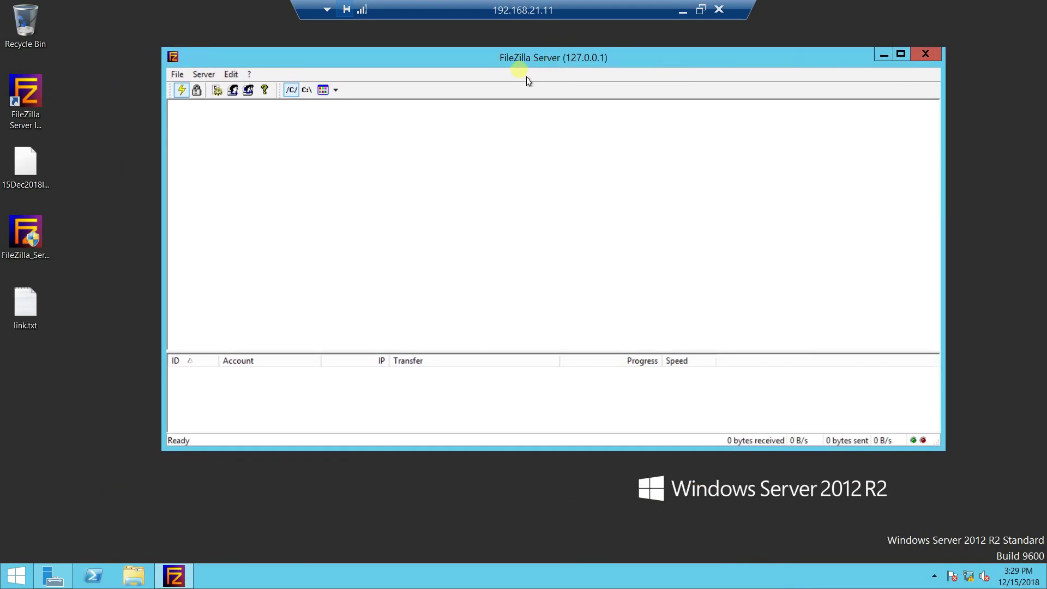
left_click(233, 75)
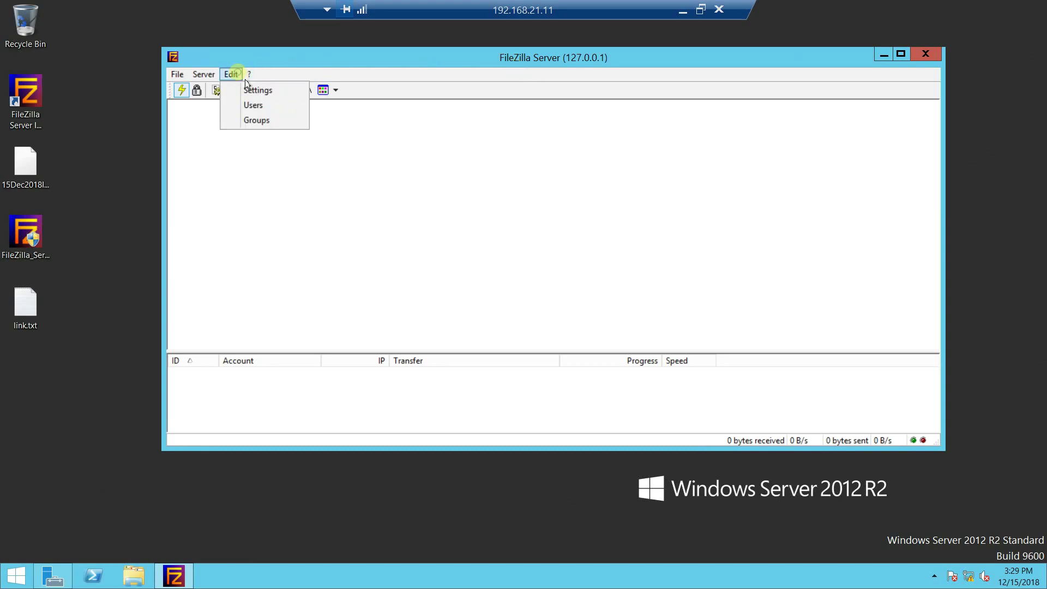
left_click(254, 108)
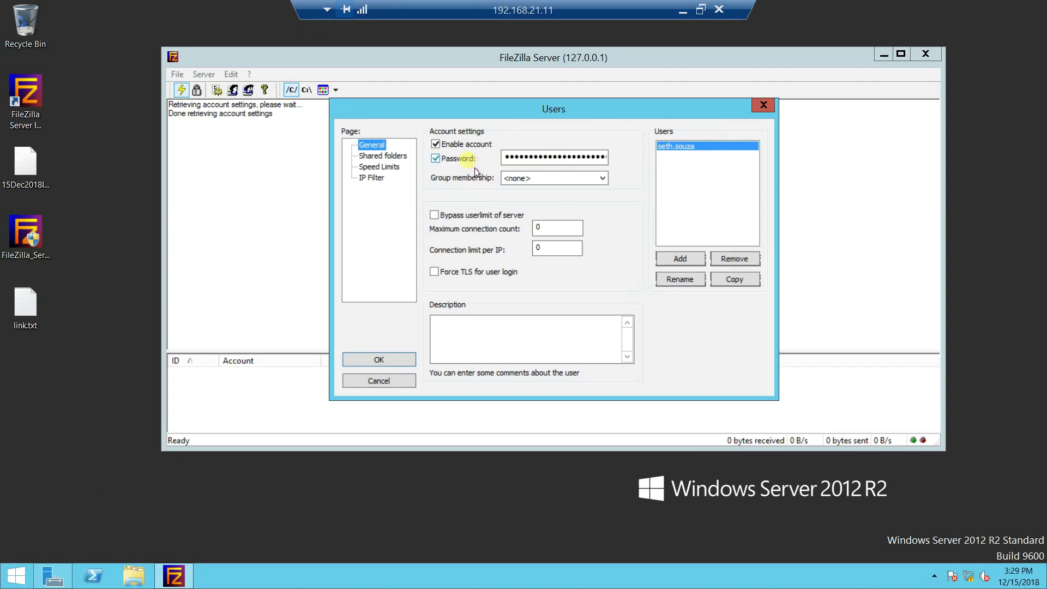
left_click(404, 159)
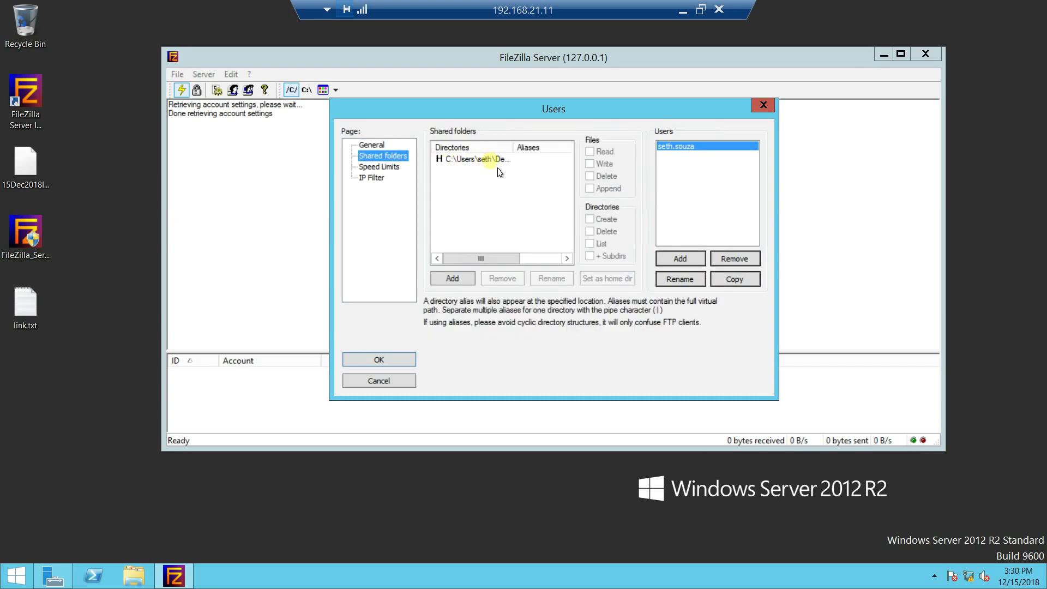
left_click_drag(513, 148, 540, 147)
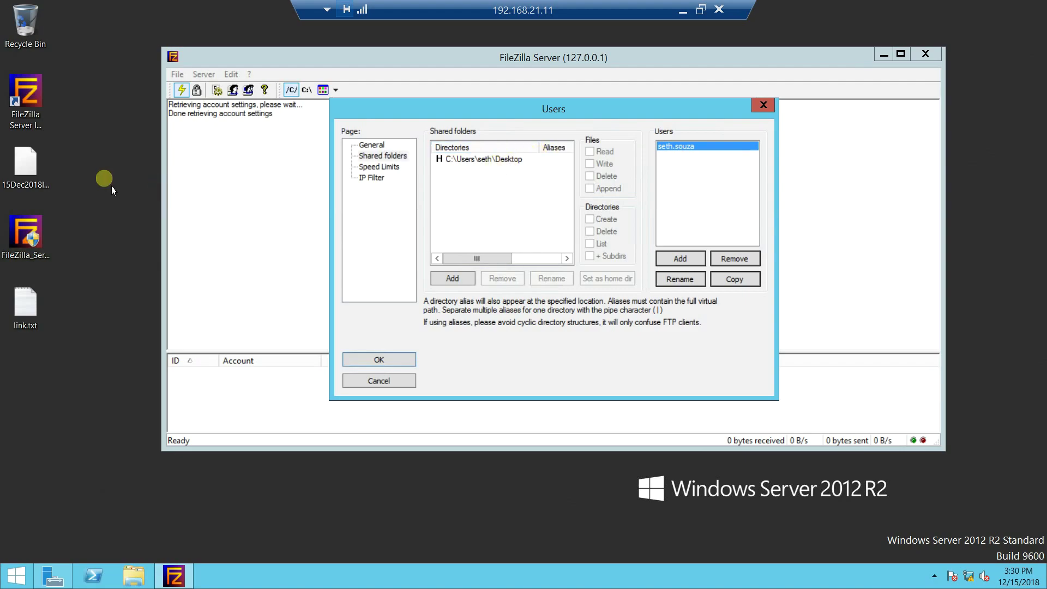
left_click(403, 359)
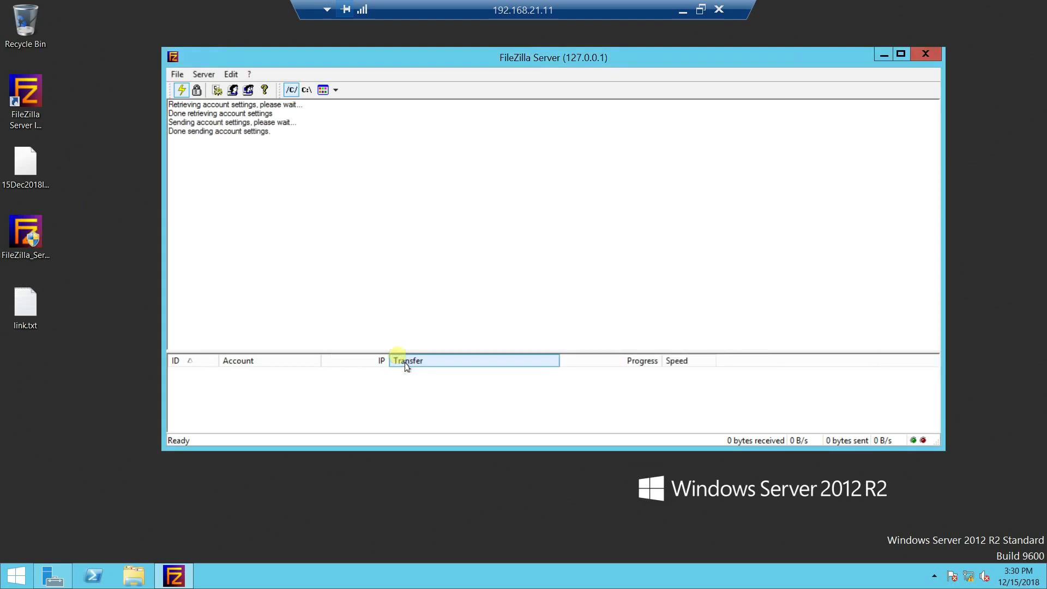
Enter the FTP account's user name and password and submit the BACKUP repository
left_click(683, 12)
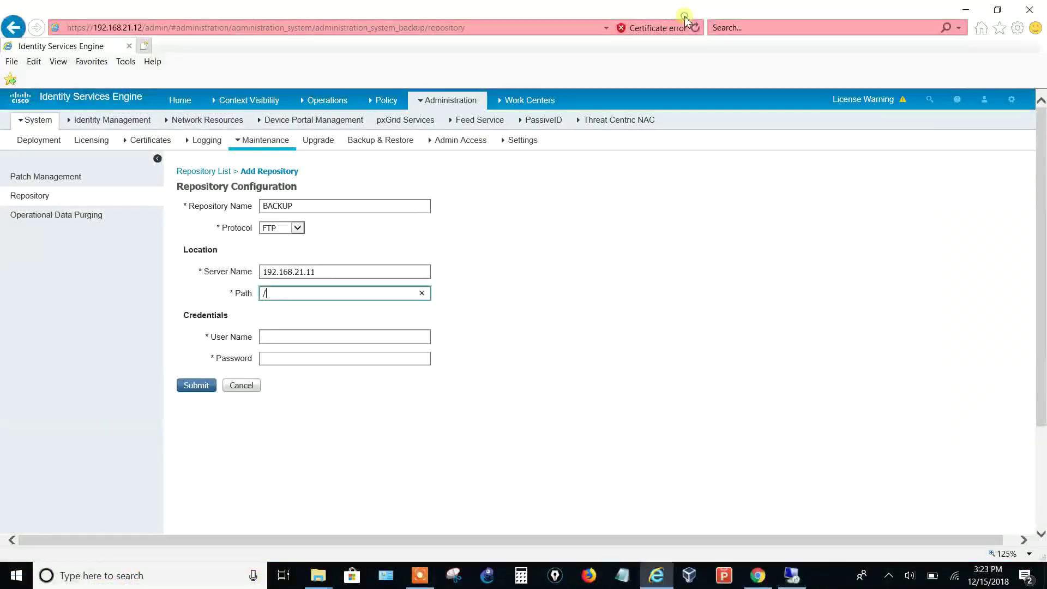
left_click(366, 337)
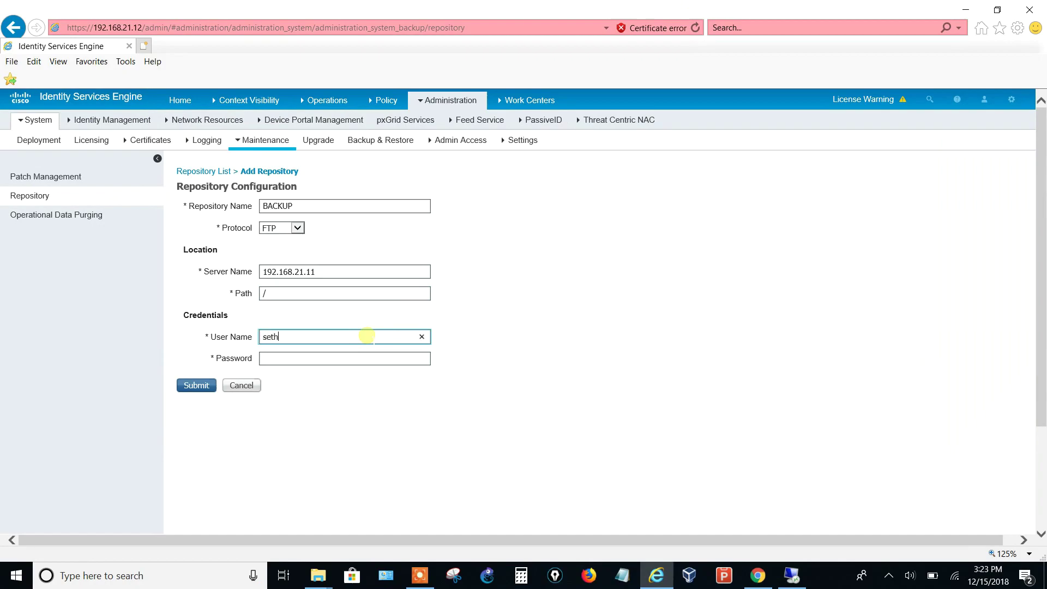
key("Tab")
type("••••")
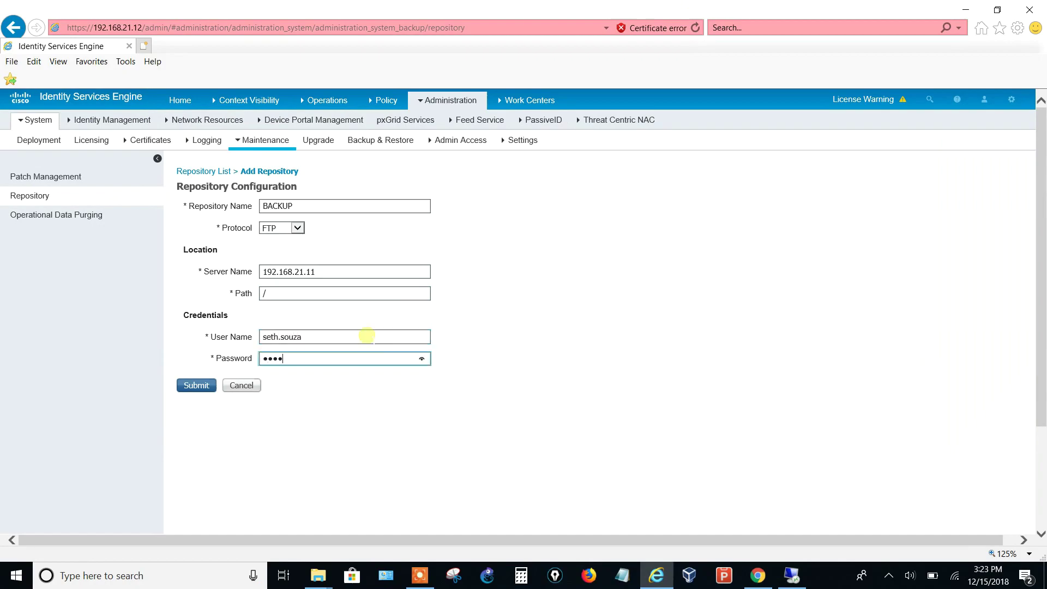
type("••••••")
left_click(196, 385)
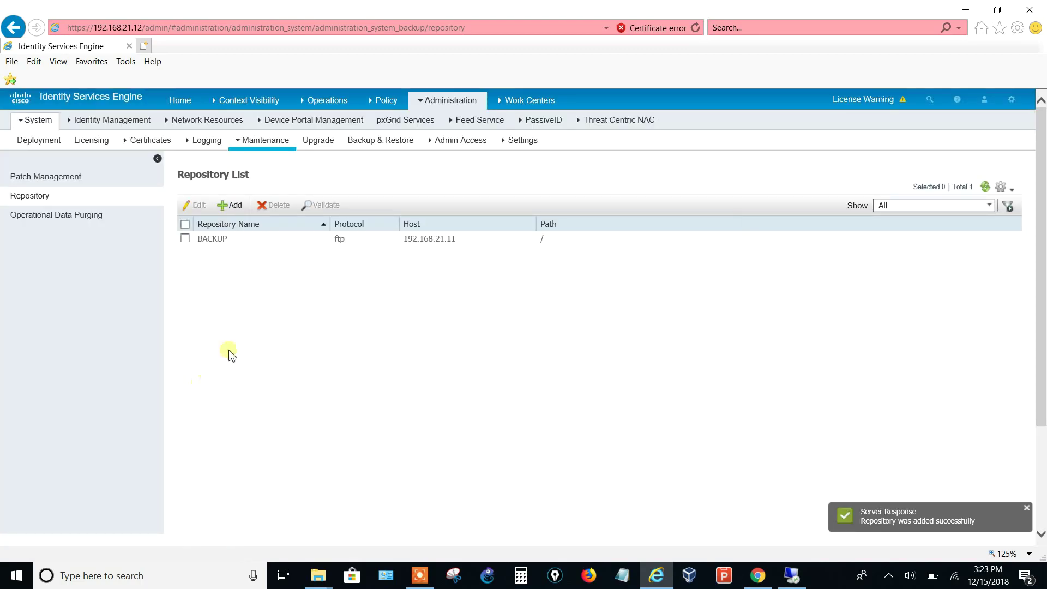
left_click(371, 148)
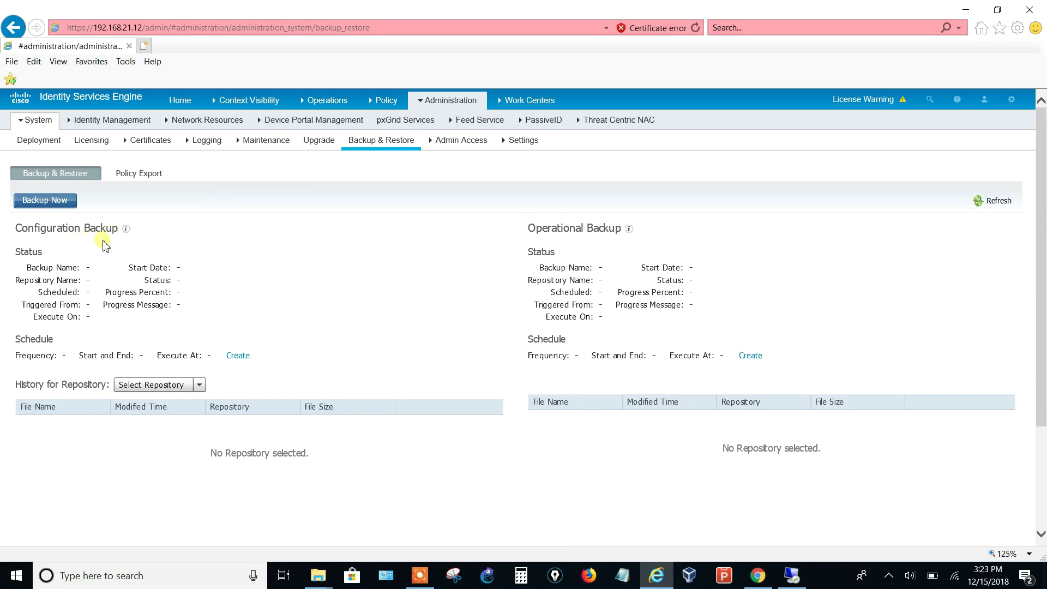
Start a new configuration backup named 'backup ise config 15 Dec 2018'
left_click(51, 201)
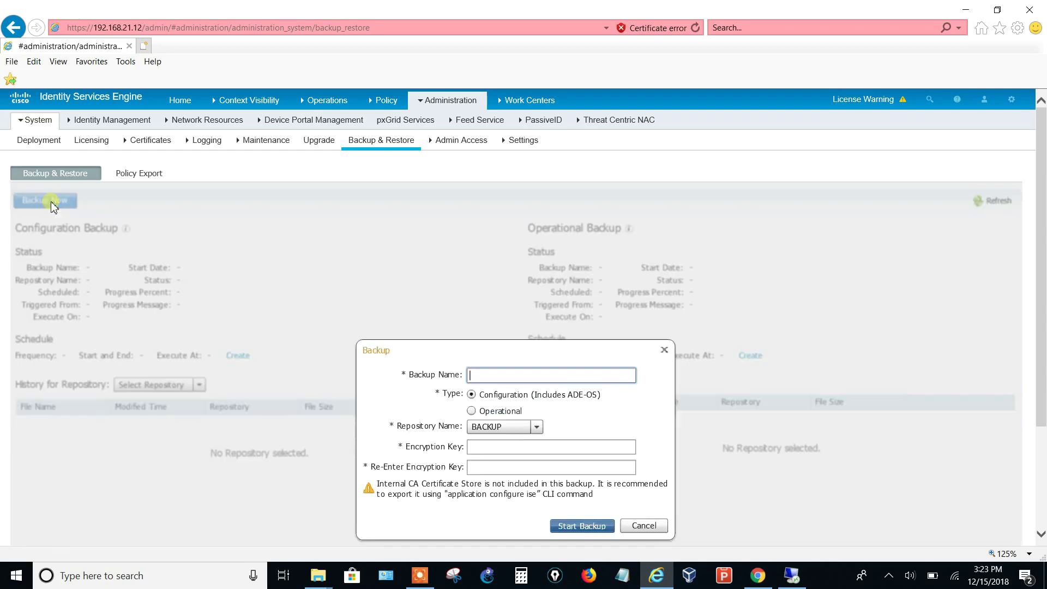
left_click(525, 377)
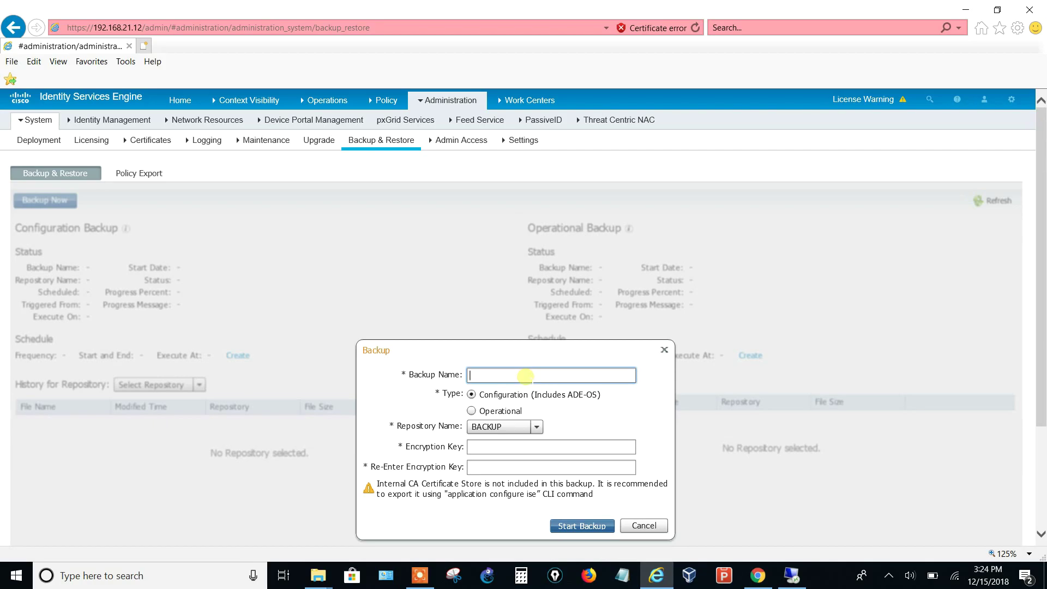
type("backup config 15 Dec 2018ise")
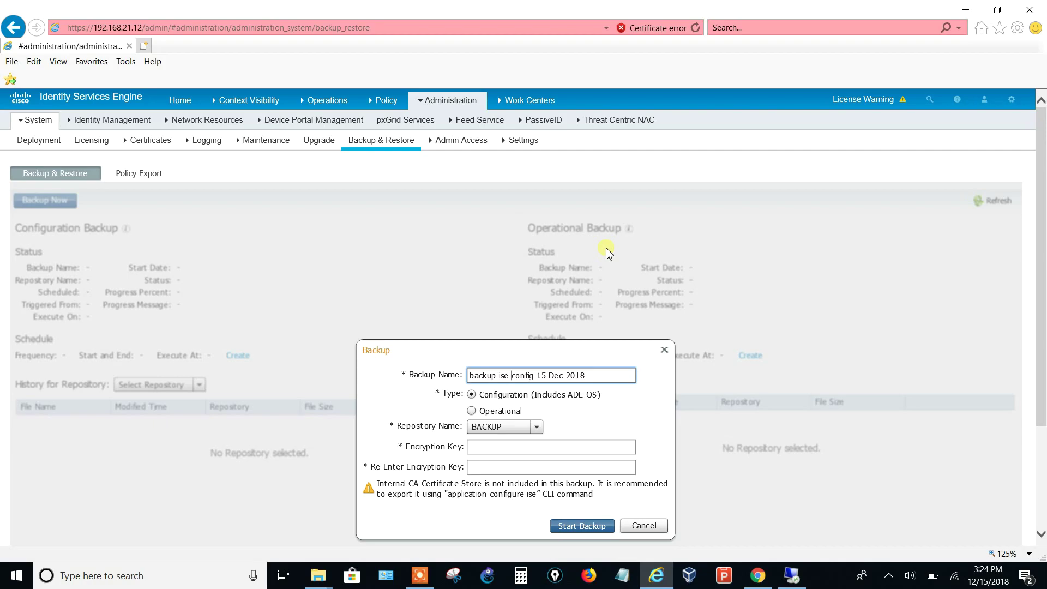
Keep repository BACKUP, enter the encryption key twice, and try starting the backup
left_click(537, 428)
left_click(538, 428)
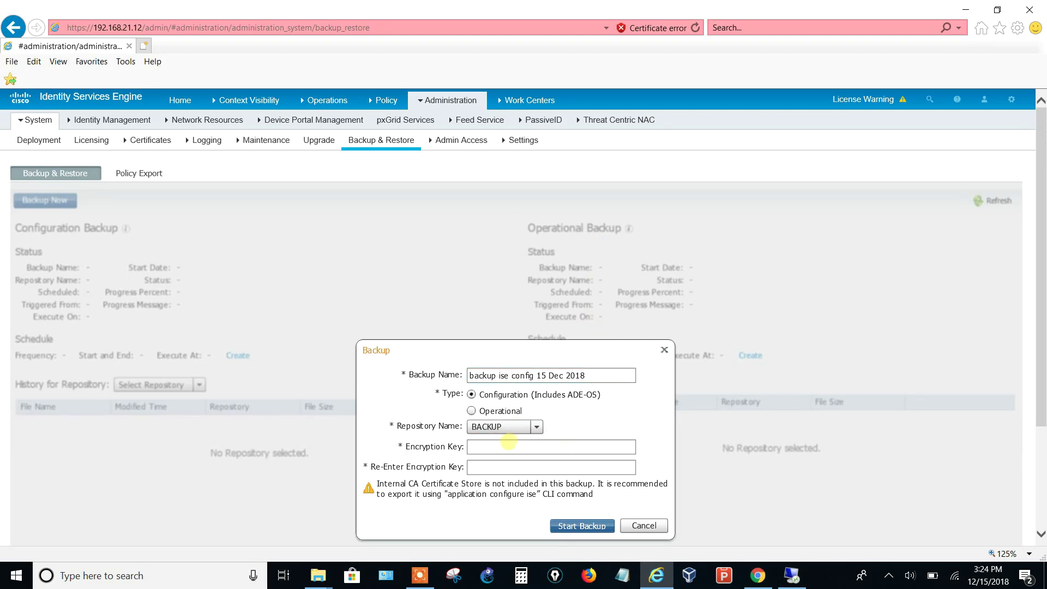
left_click(506, 446)
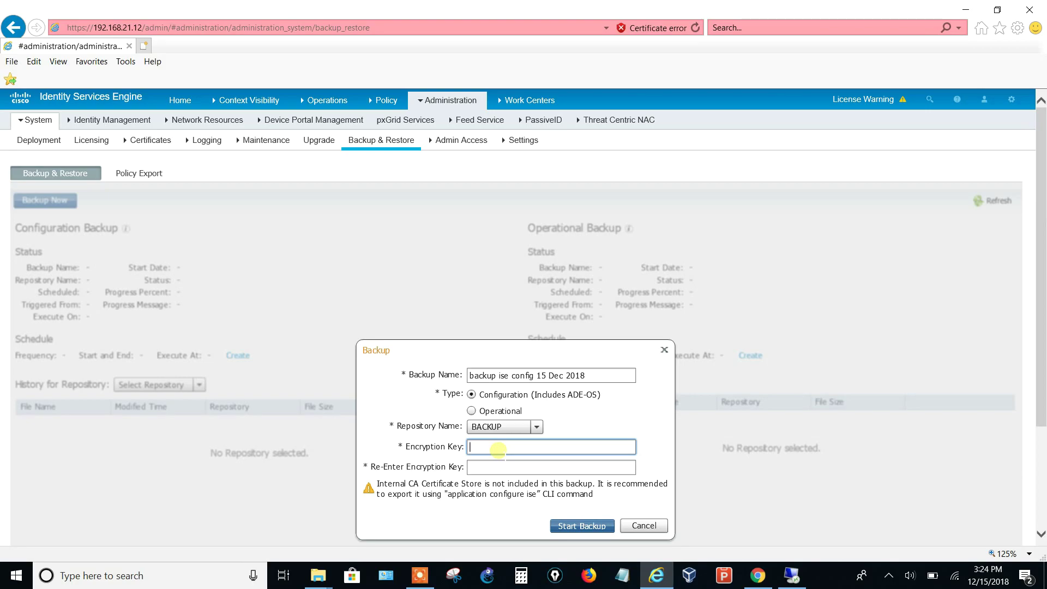
type("**********")
key("Tab")
type("********")
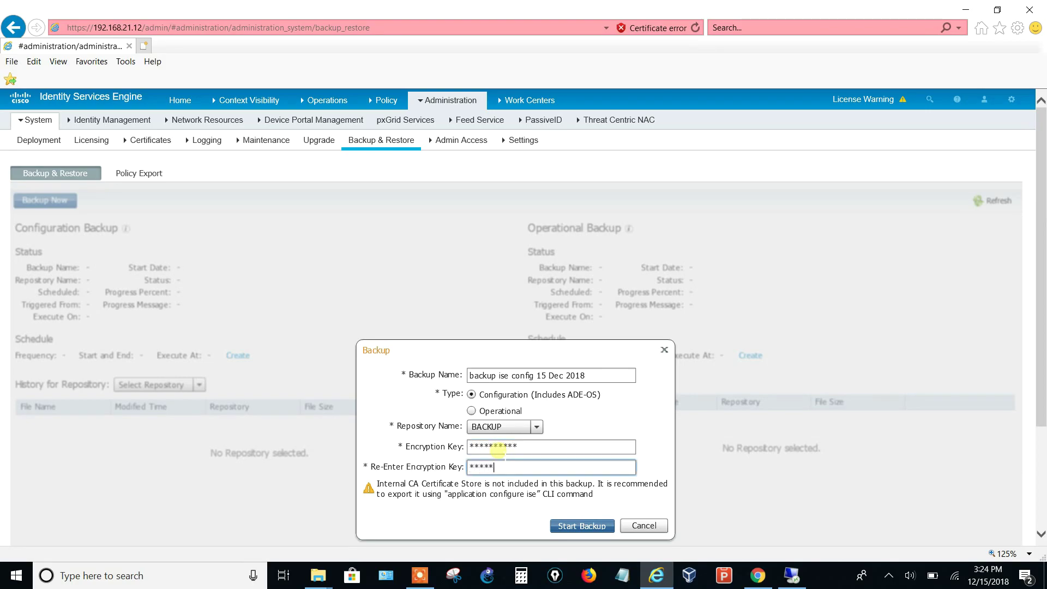
type("**")
left_click(577, 530)
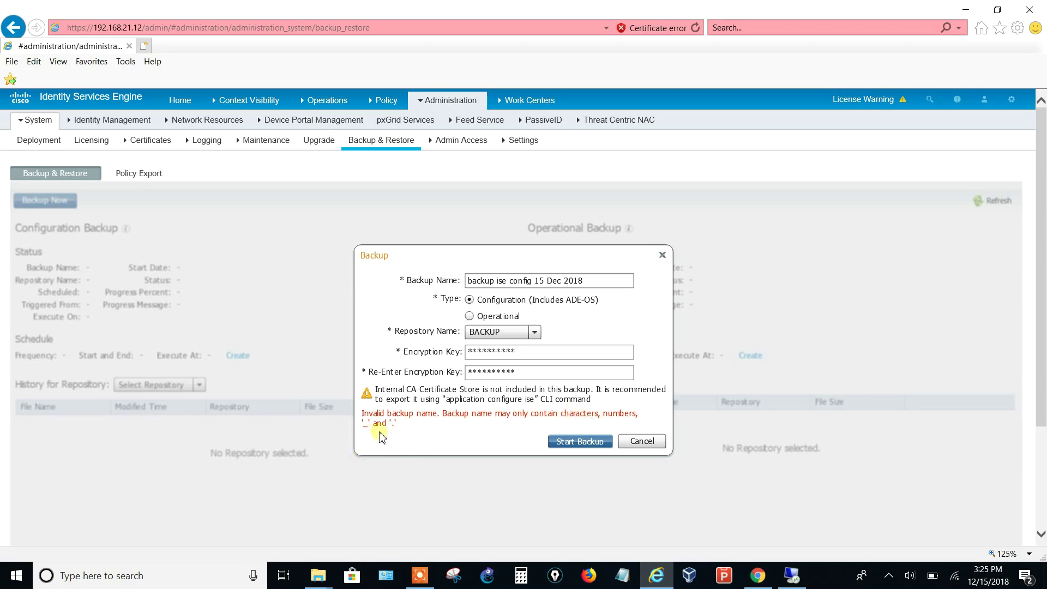
Replace the name's spaces with underscores to get backup_ise_config_15_Dec_2018, then retry Start Backup
left_click(496, 281)
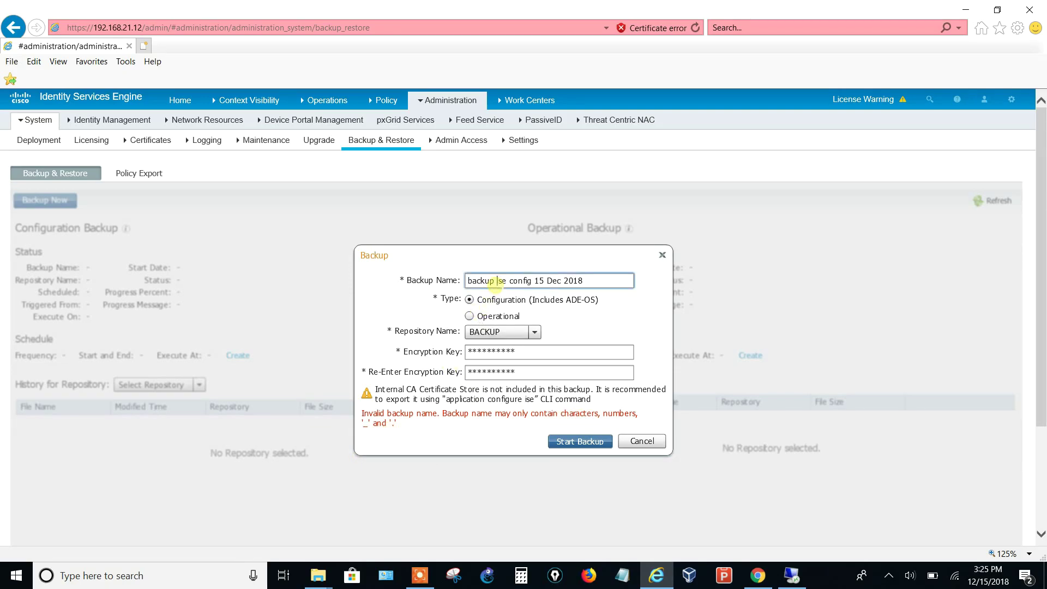
key("BackSpace")
type("_")
key("Right")
key("Right")
key("Right")
key("Delete")
type("_")
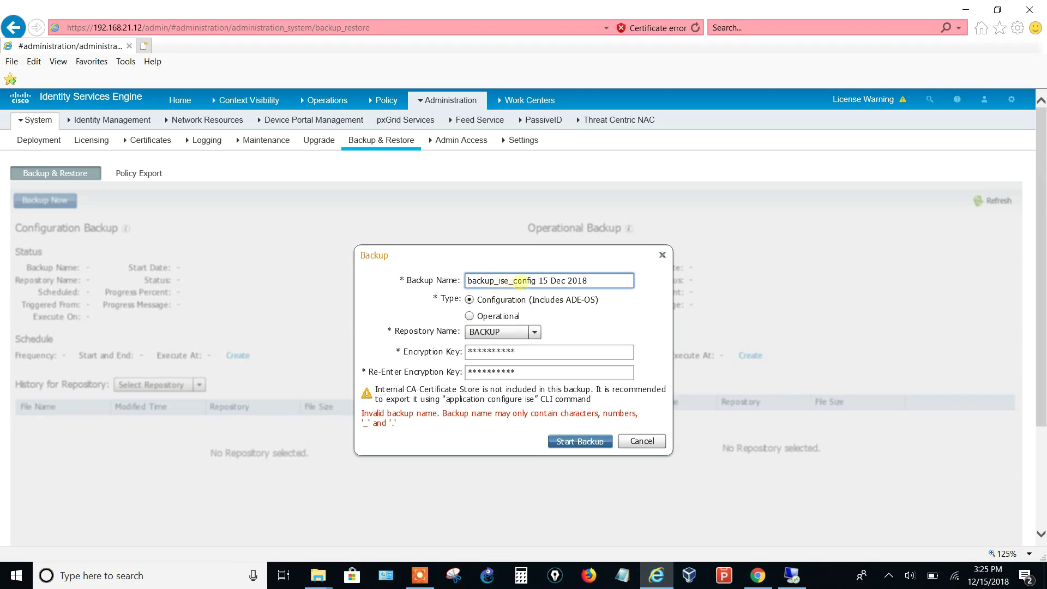
left_click(540, 280)
key("BackSpace")
type("_")
key("Right")
key("Delete")
type("_")
key("BackSpace")
type("_")
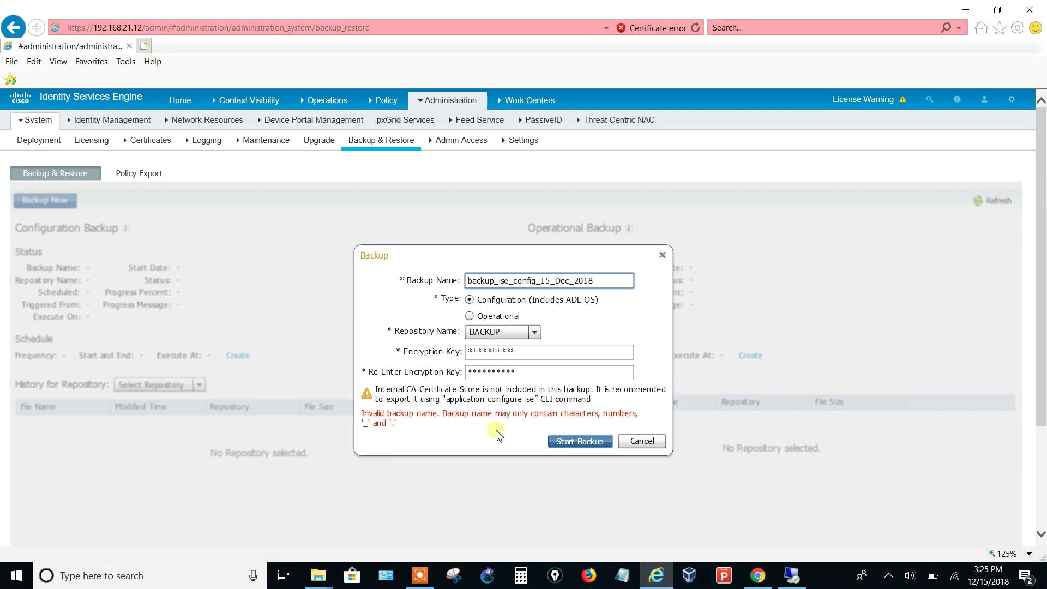
left_click(573, 444)
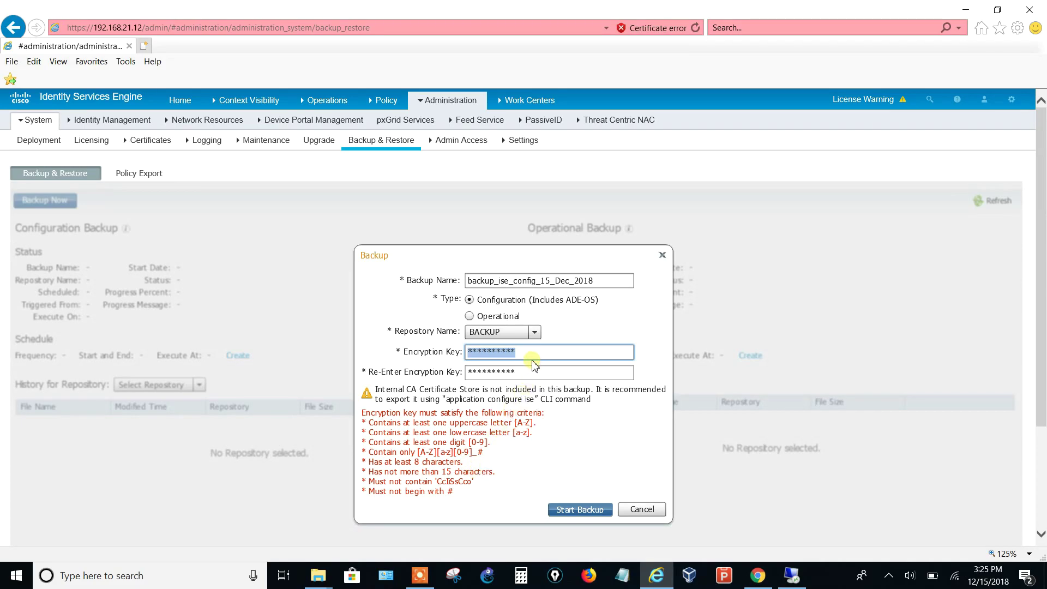
Replace both encryption key entries with a compliant key and start the backup
key("BackSpace")
key("Tab")
key("BackSpace")
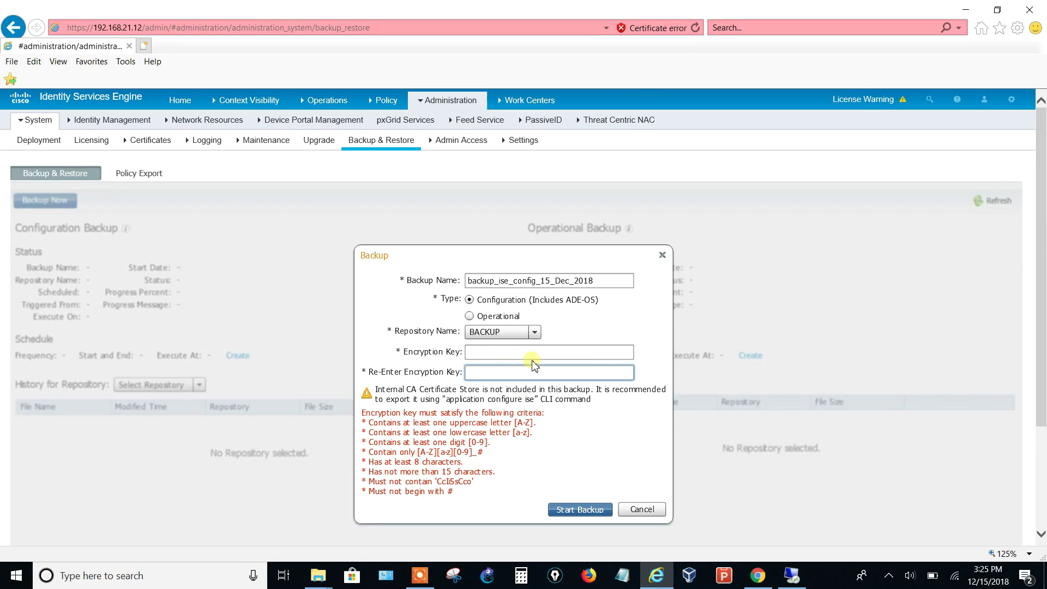
type("*********")
key("Tab")
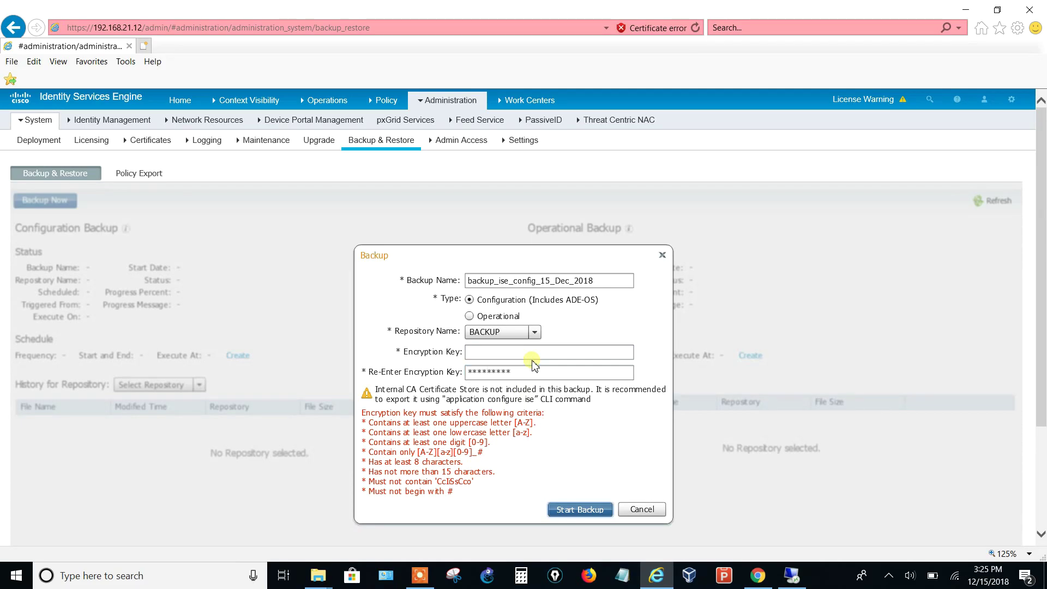
key("shift+Tab")
key("shift+Tab")
type("*****")
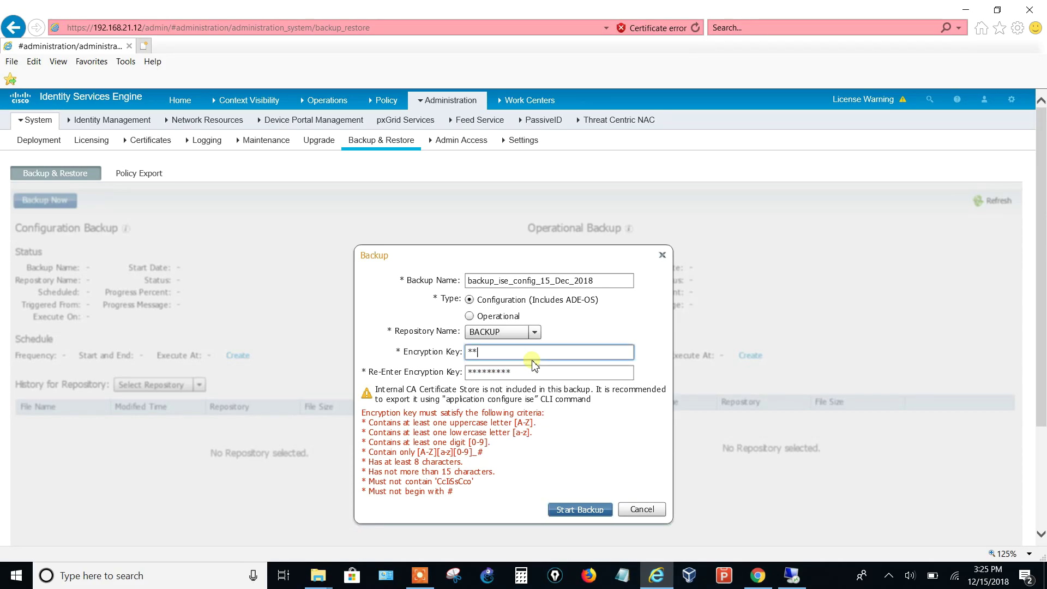
type("****")
left_click(573, 511)
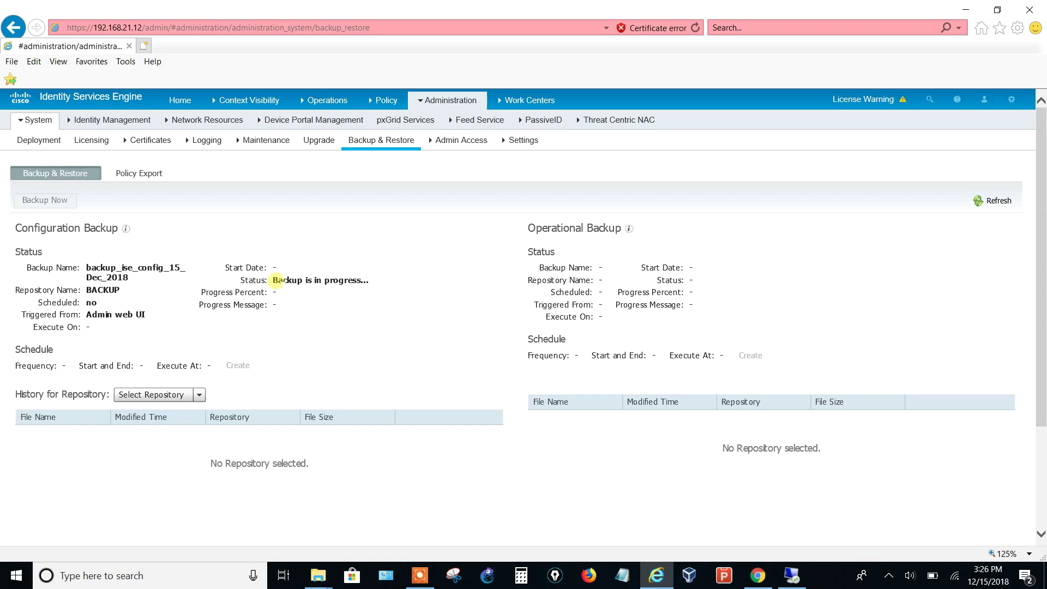
Switch to the Remote Desktop session to view FileZilla Server's log
left_click(791, 575)
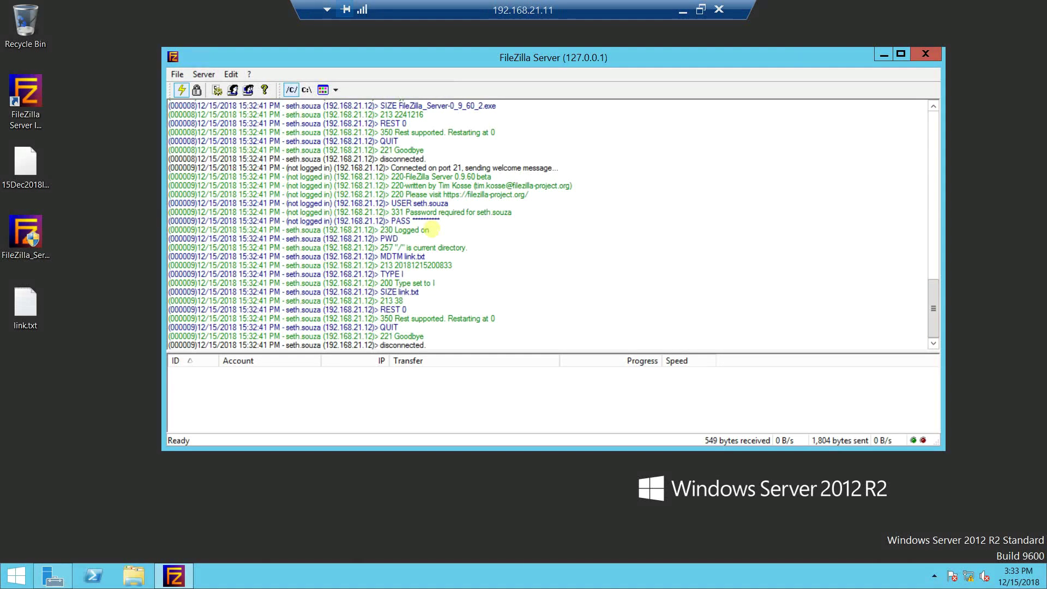
Minimize the remote session to see the ISE backup at 20%
left_click(683, 10)
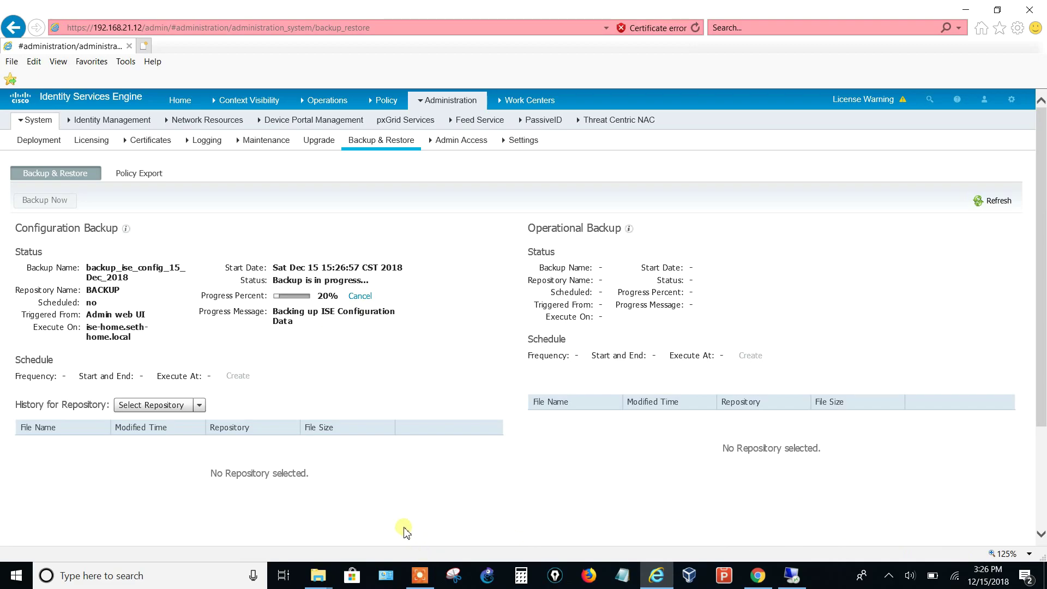
Let the backup finish, then check FileZilla's log for the transferred .tar.gpg file
left_click(420, 576)
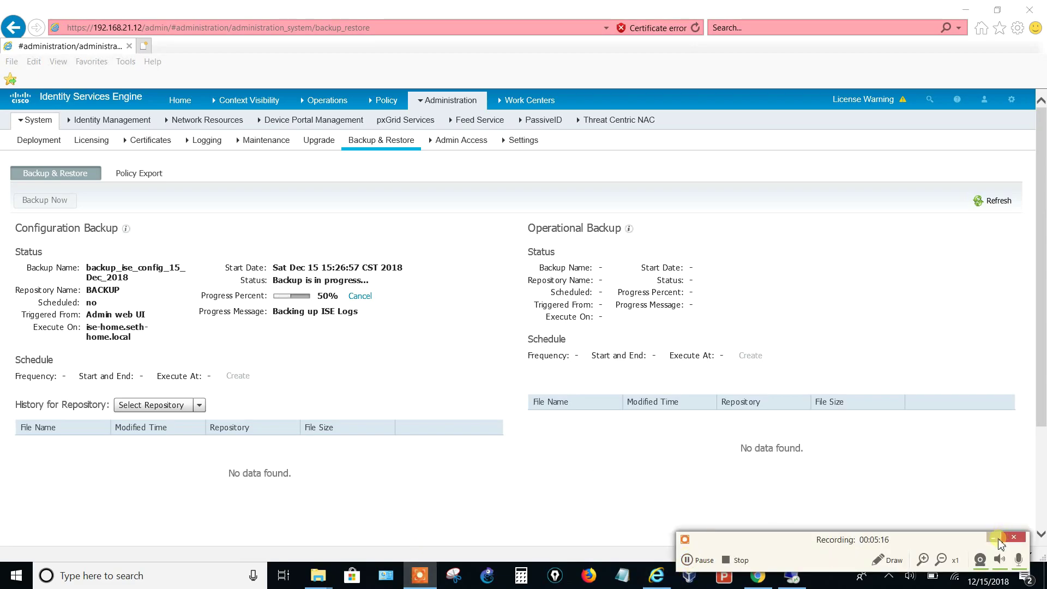
left_click(996, 539)
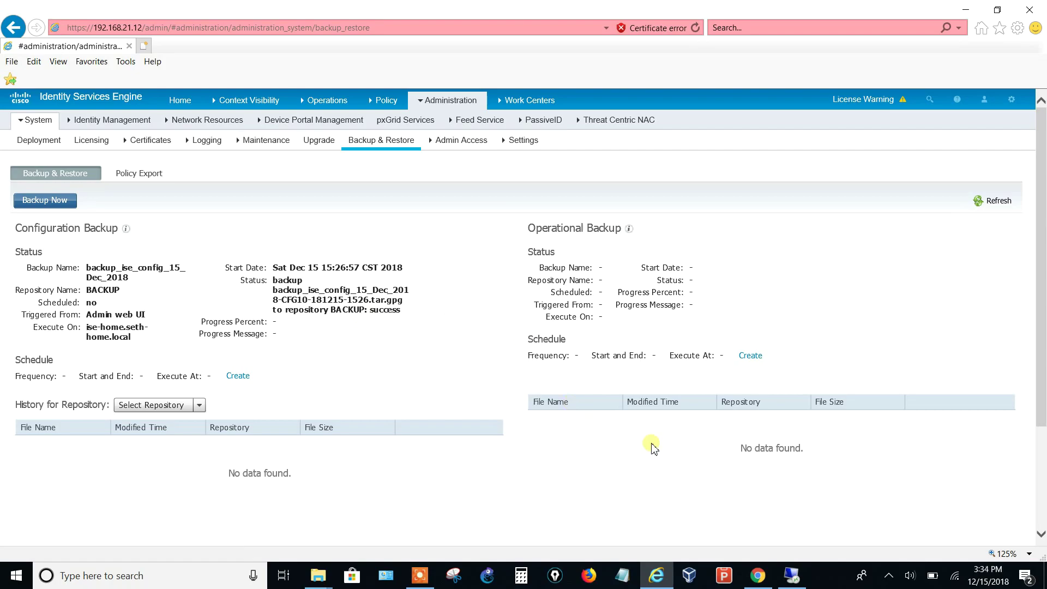
left_click(792, 575)
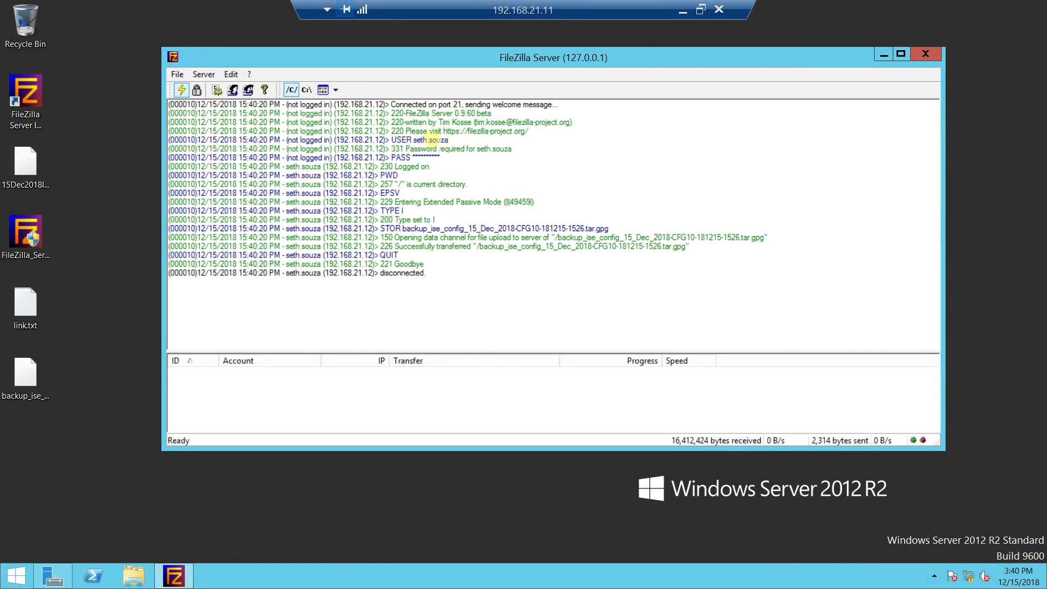
Verify in FileZilla Server that backup_ise_config_15_Dec_2018-CFG10-181215-1526.tar.gpg transferred, then return to ISE
left_click(26, 380)
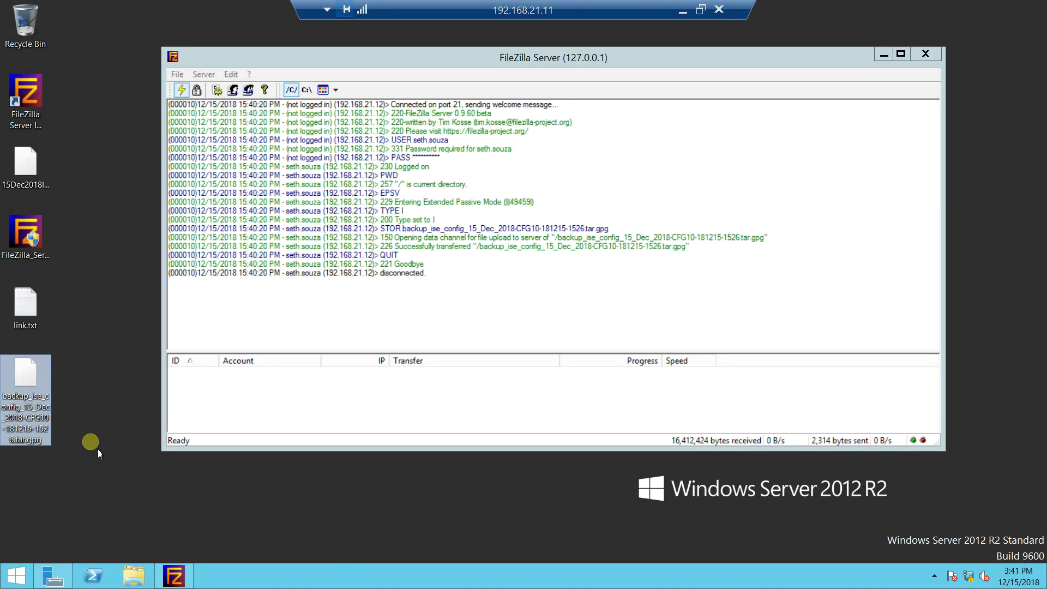
left_click(683, 13)
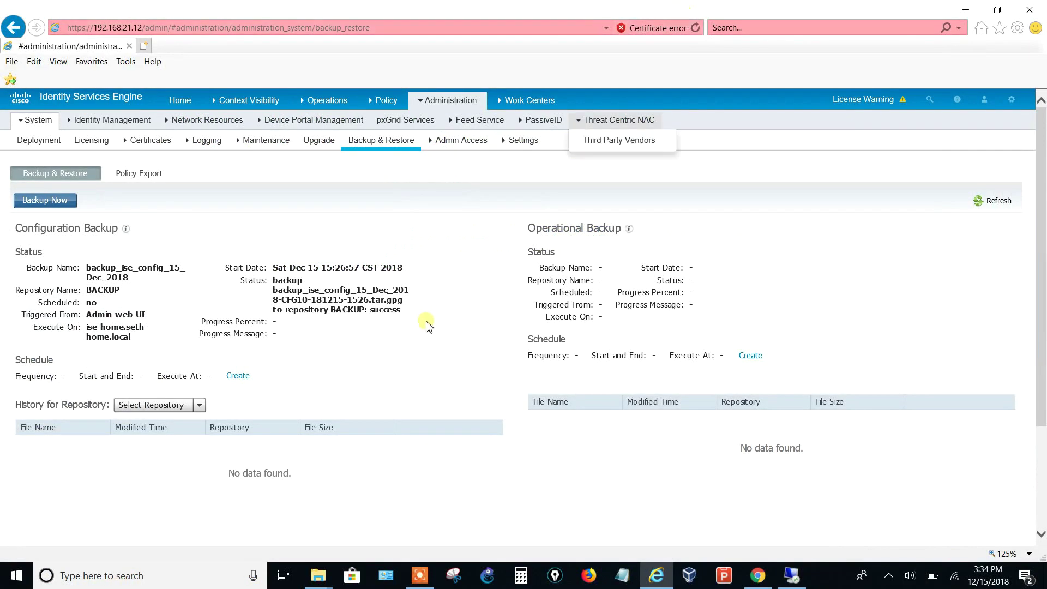